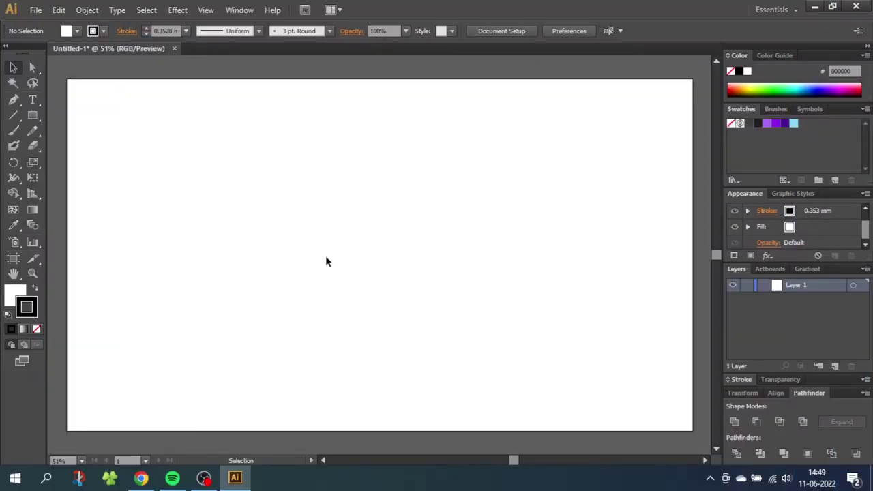
Step: Show the grid on the artboard, turn on Snap to Grid, and zoom in
left_click(206, 10)
left_click(312, 410)
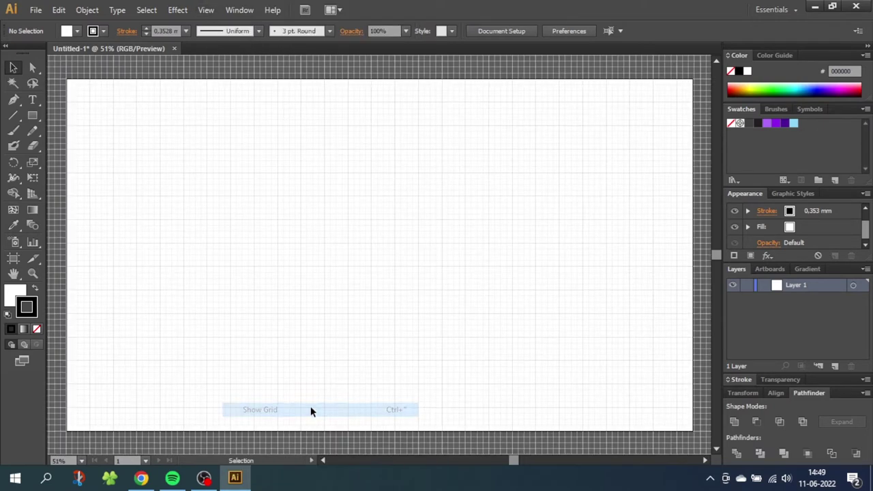
left_click(206, 9)
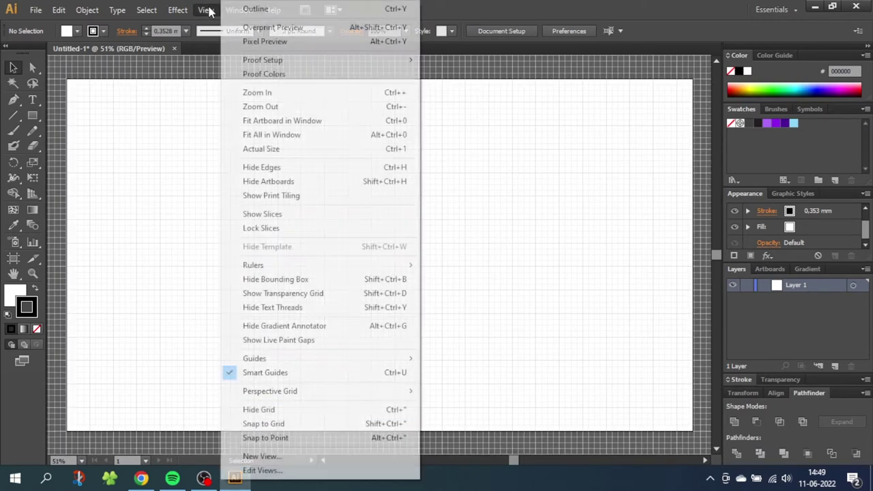
left_click(283, 425)
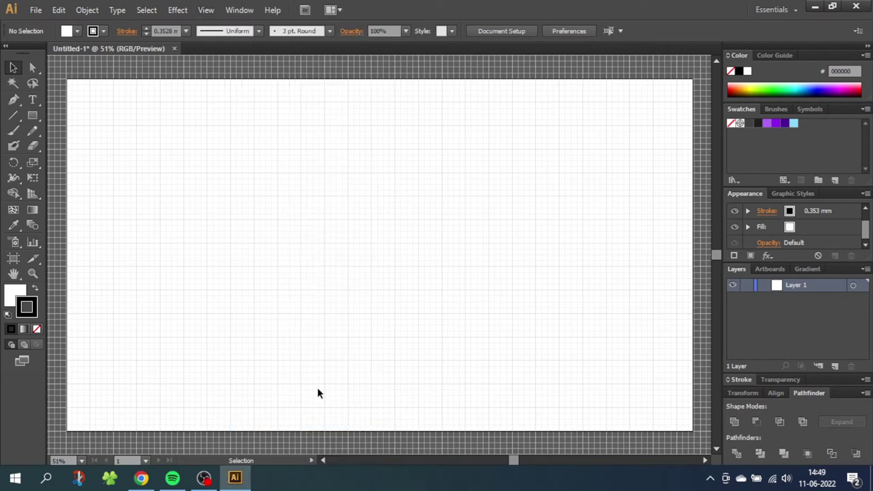
left_click(33, 274)
left_click_drag(321, 170, 388, 248)
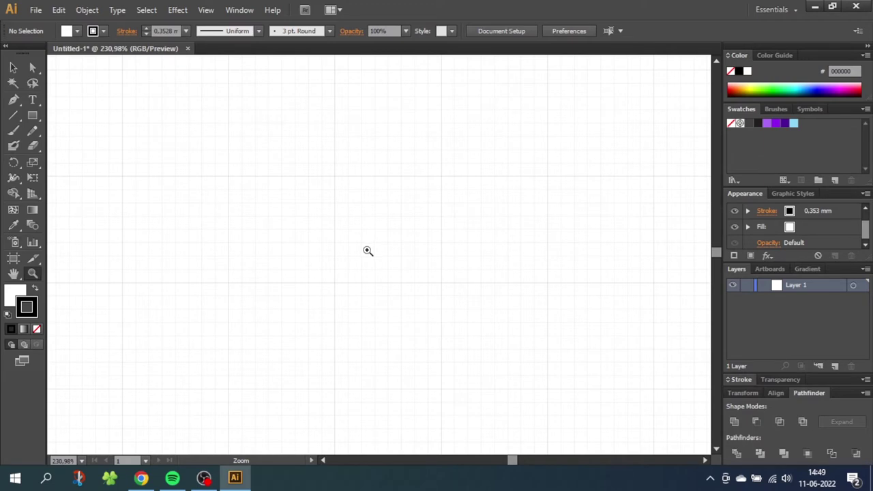
Step: Turn off Align New Objects to Pixel Grid in the Transform panel's options
left_click(738, 394)
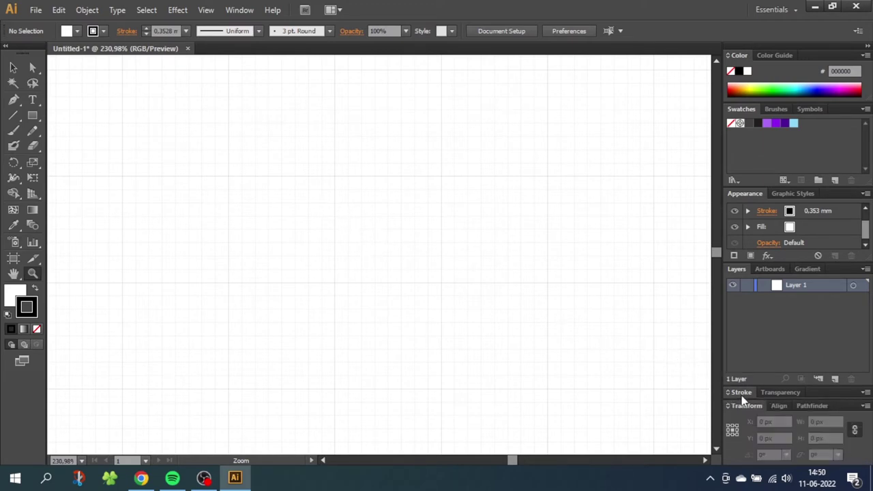
left_click(240, 11)
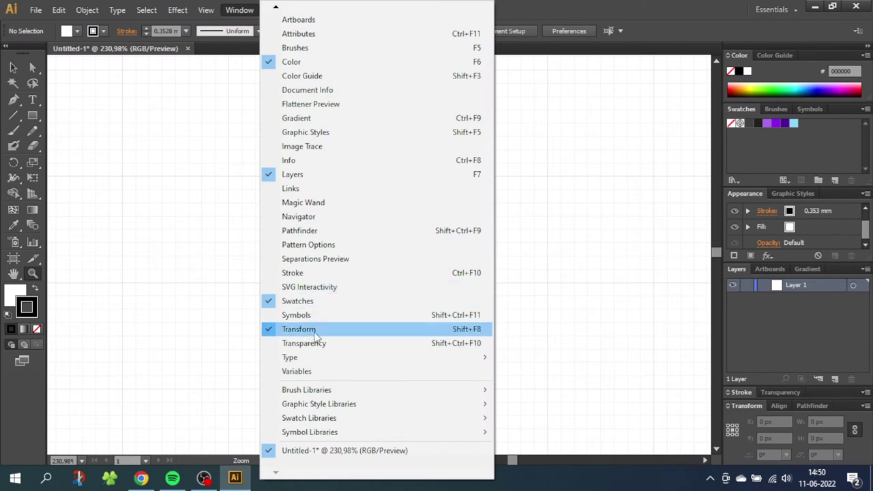
left_click(312, 331)
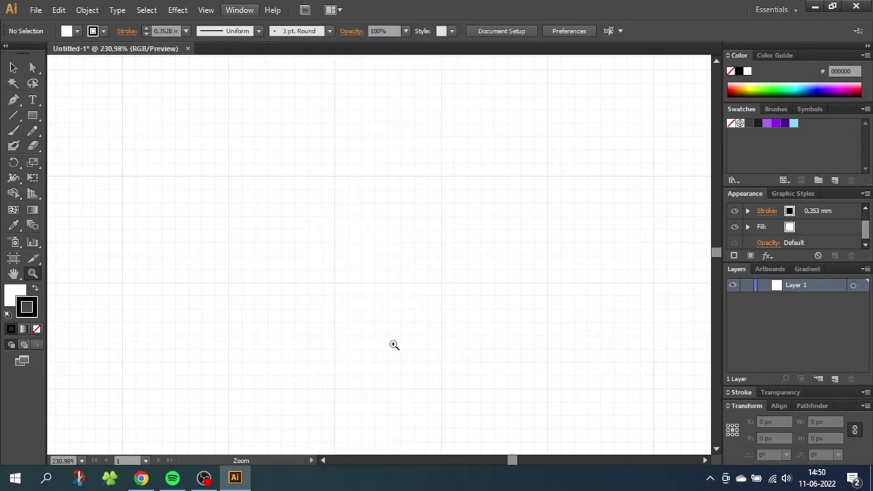
left_click(864, 406)
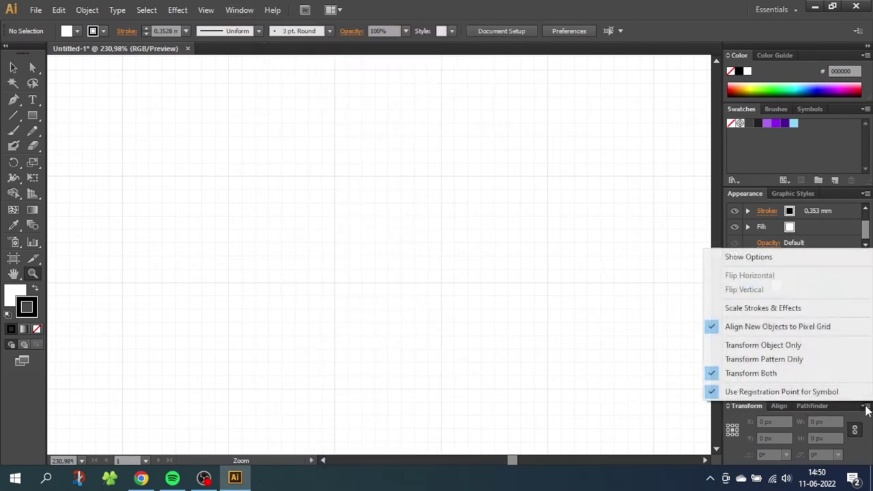
left_click(745, 330)
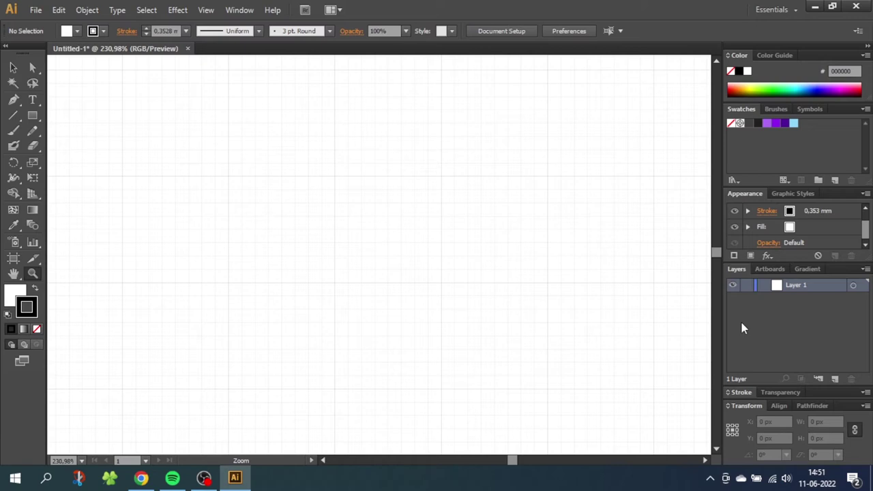
Step: Draw a circle and a vertical line down from its left edge
left_click(32, 117)
left_click(70, 145)
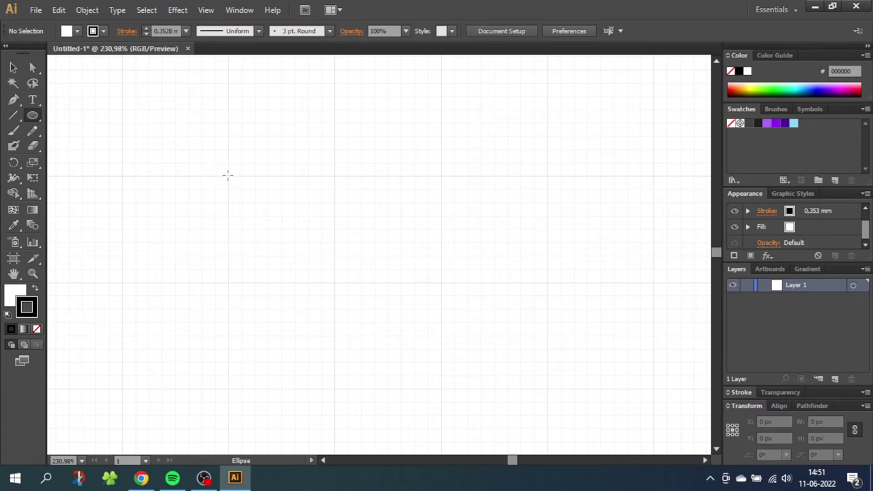
left_click_drag(228, 175, 334, 280)
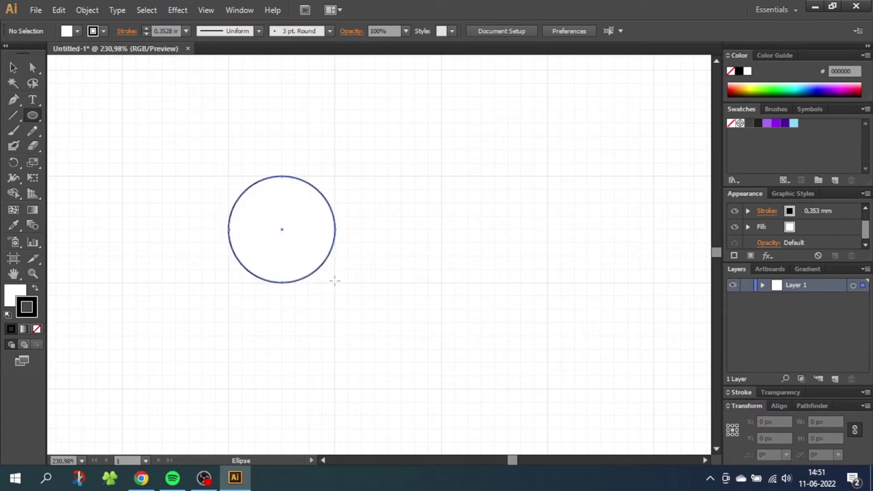
left_click(13, 116)
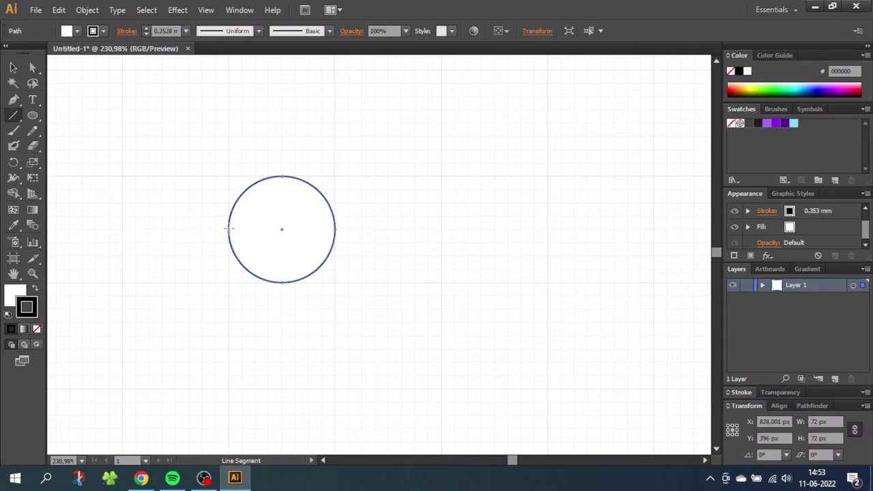
left_click_drag(228, 229, 233, 389)
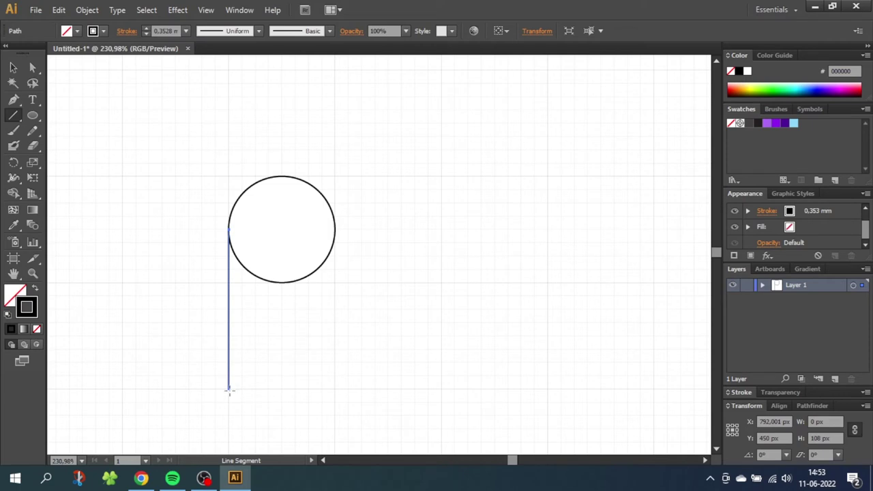
Step: Rotate the circle and line together by 60° around the circle's centre
left_click(13, 67)
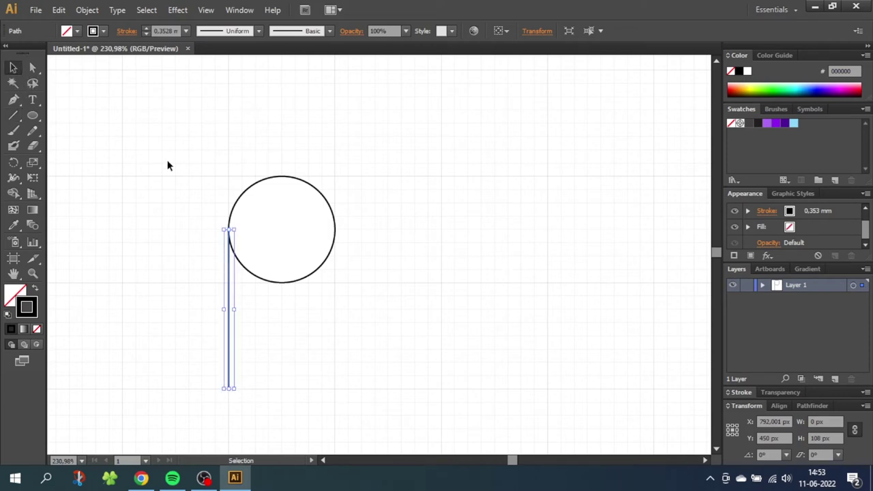
left_click_drag(173, 164, 330, 312)
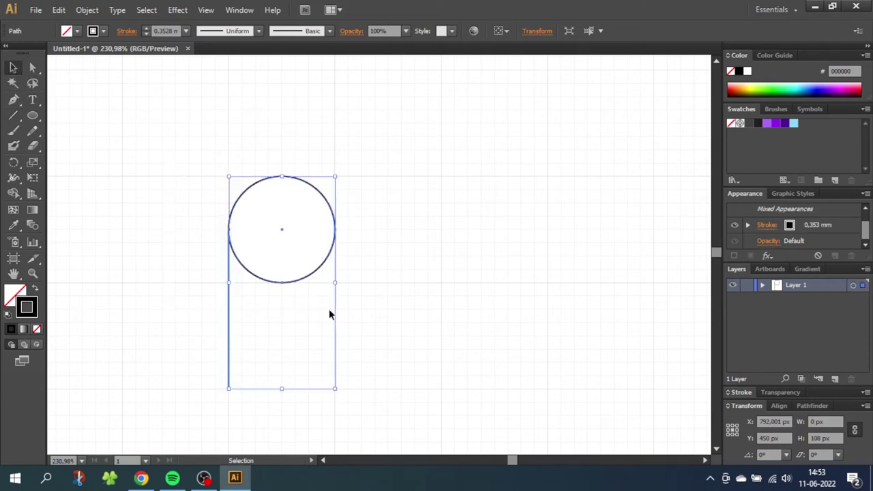
left_click(17, 167)
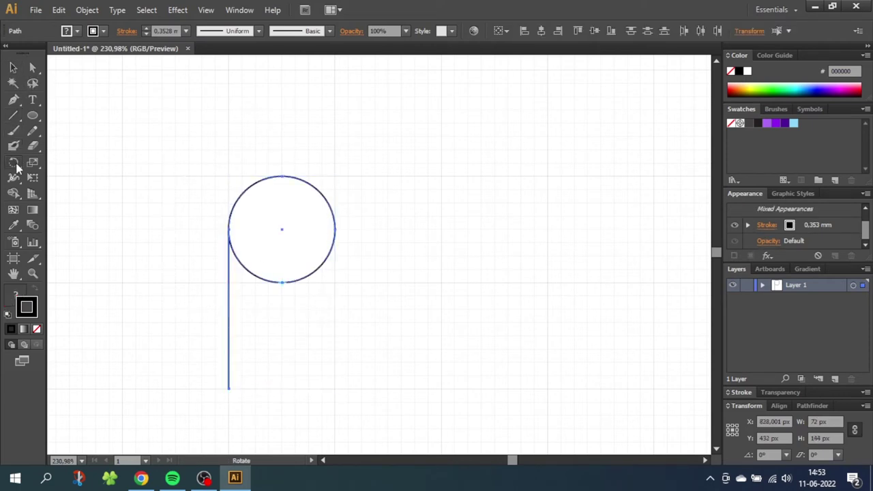
left_click(281, 229, "alt")
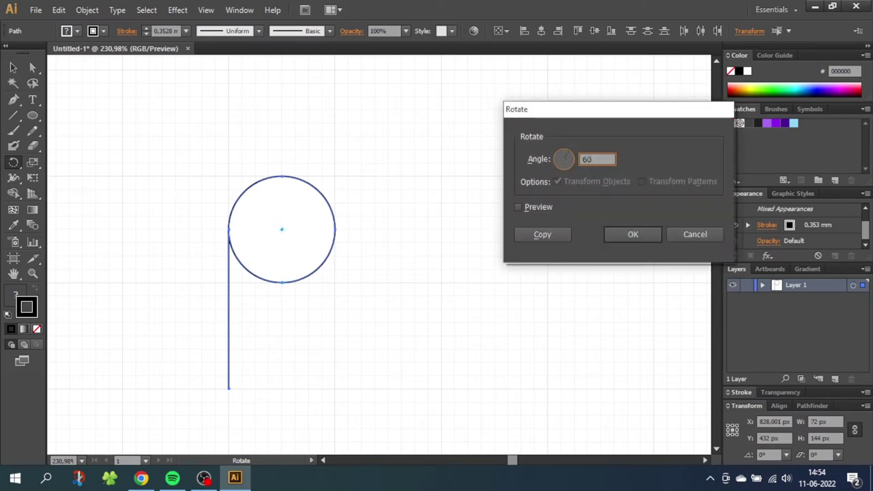
left_click(617, 234)
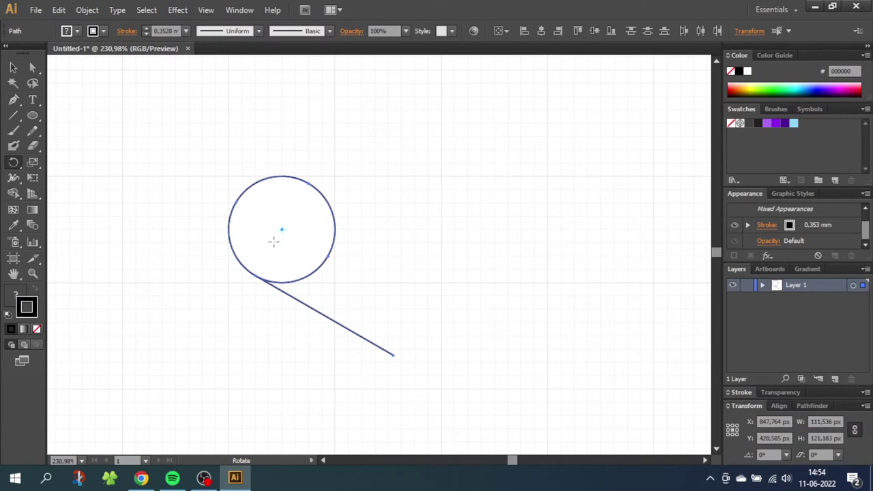
Step: Draw a 90 px vertical line down from the circle's right edge
left_click(13, 114)
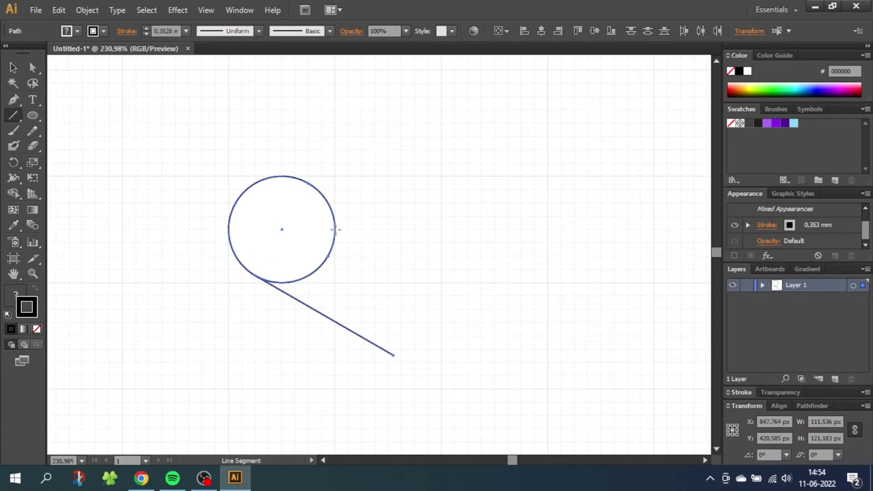
key("ctrl+shift+a")
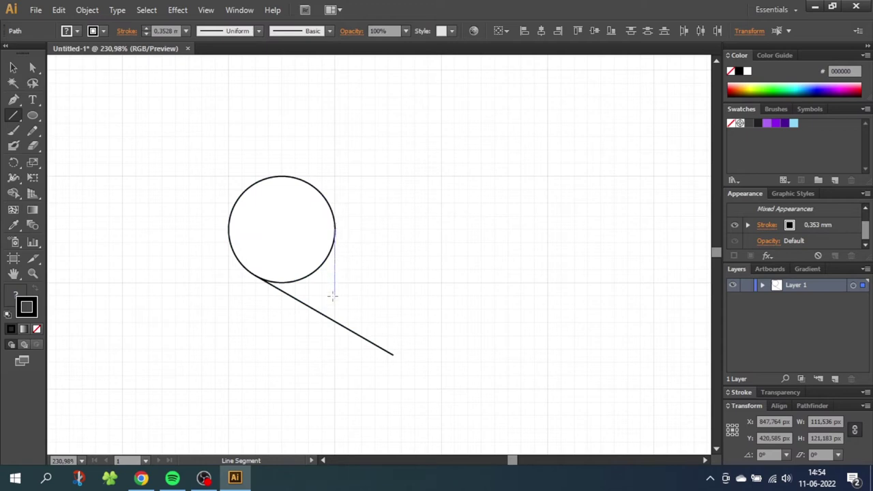
left_click_drag(332, 294, 335, 363)
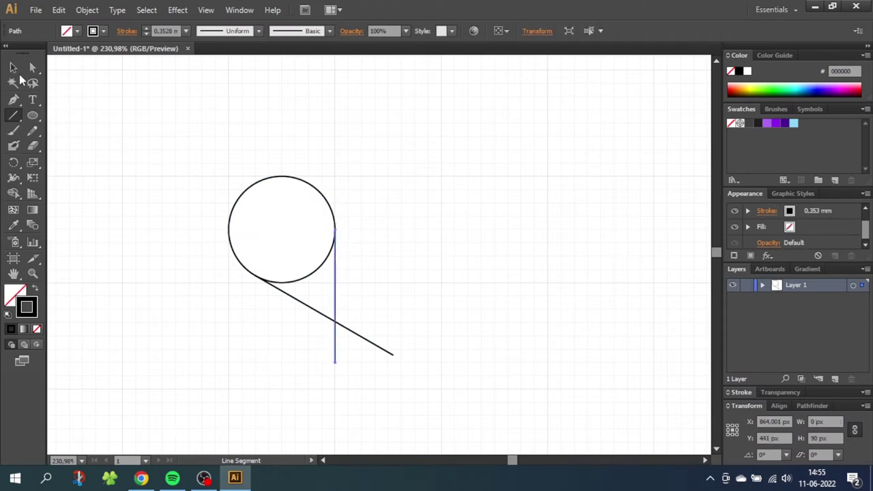
left_click(13, 67)
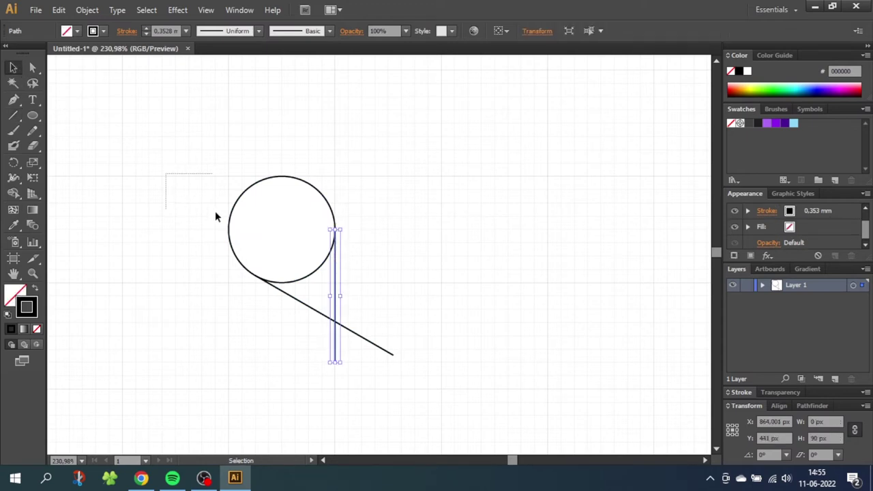
Step: Merge the circle and triangle with Shape Builder and remove the leftover line pieces
left_click_drag(215, 217, 402, 352)
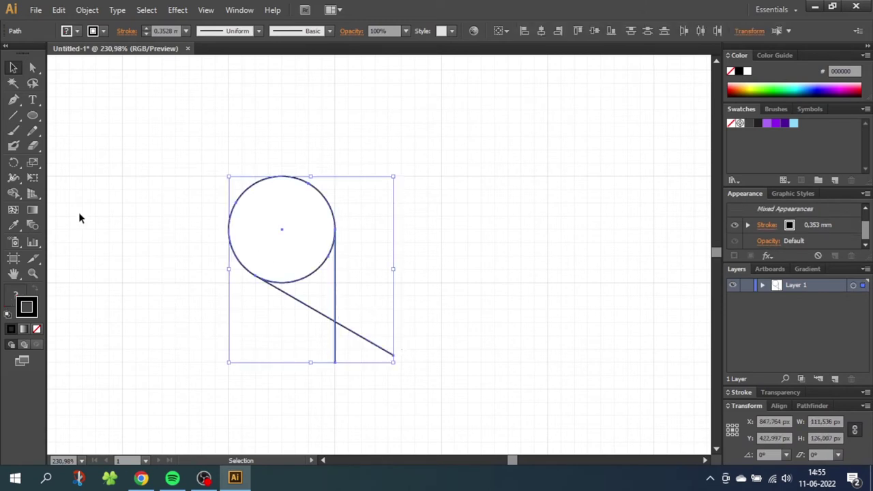
left_click(13, 194)
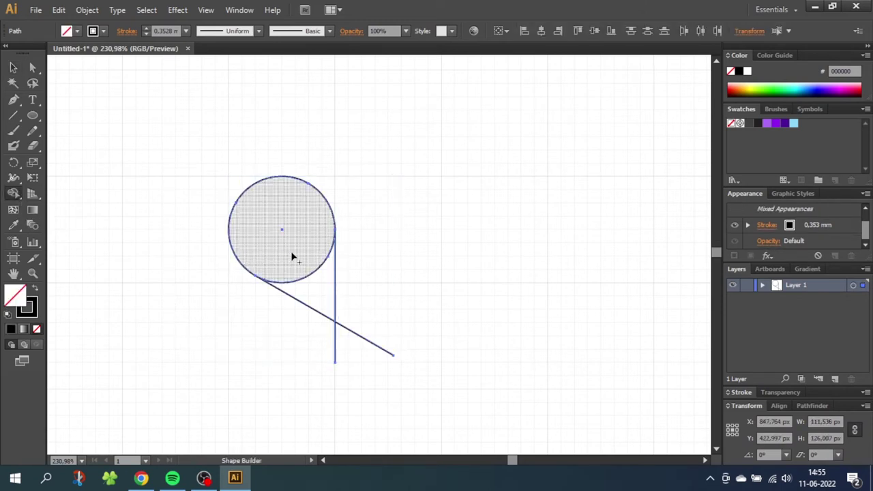
left_click_drag(293, 254, 316, 293)
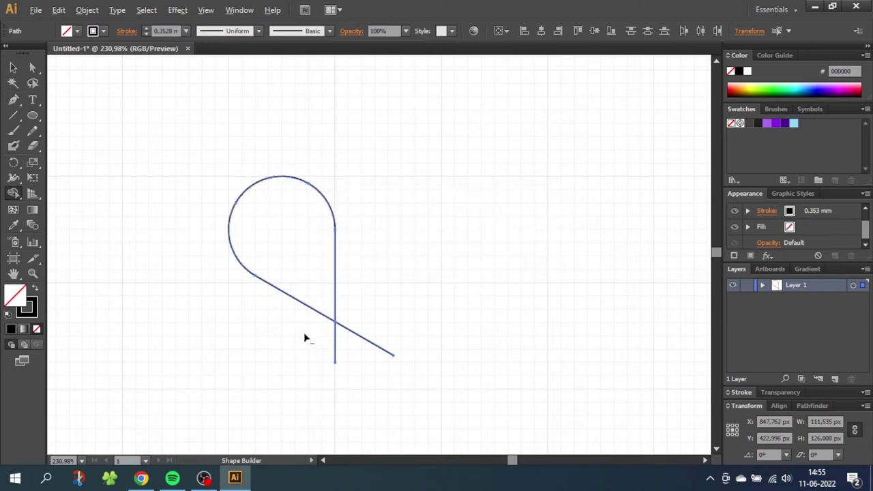
left_click_drag(301, 345, 396, 323)
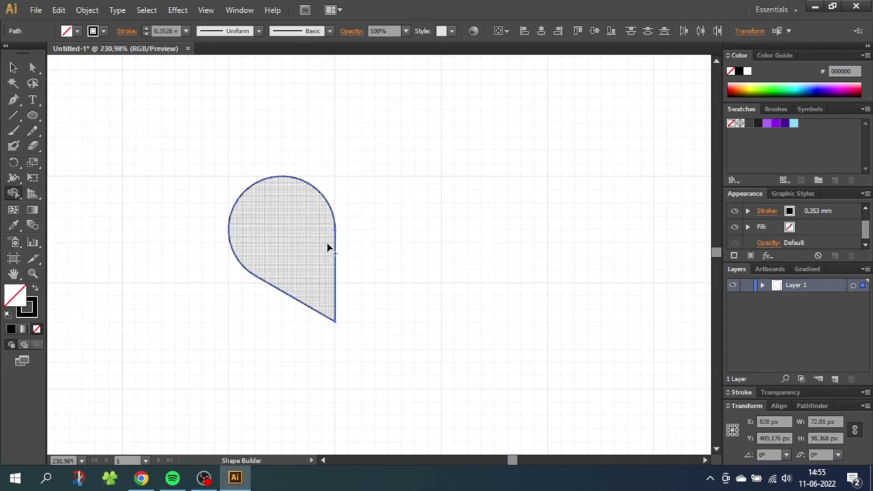
Step: Rotate the teardrop -30° about the circle's centre so its tip points down
left_click(15, 163)
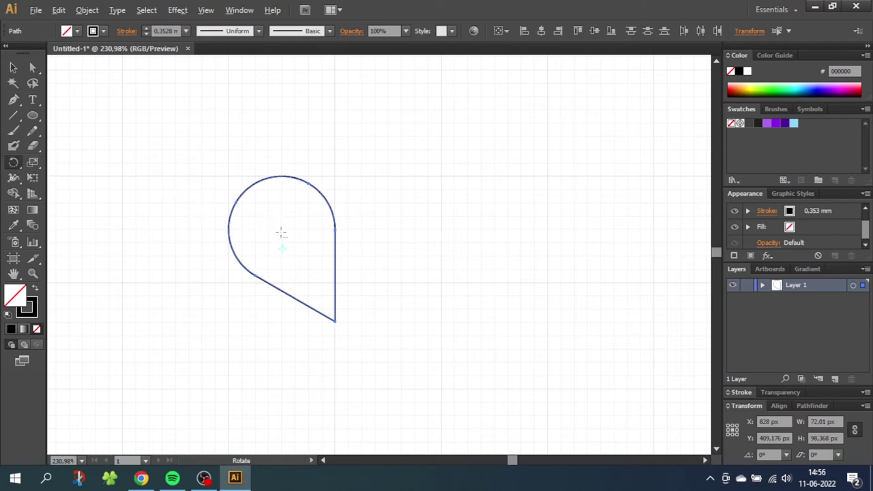
left_click(282, 229, "alt")
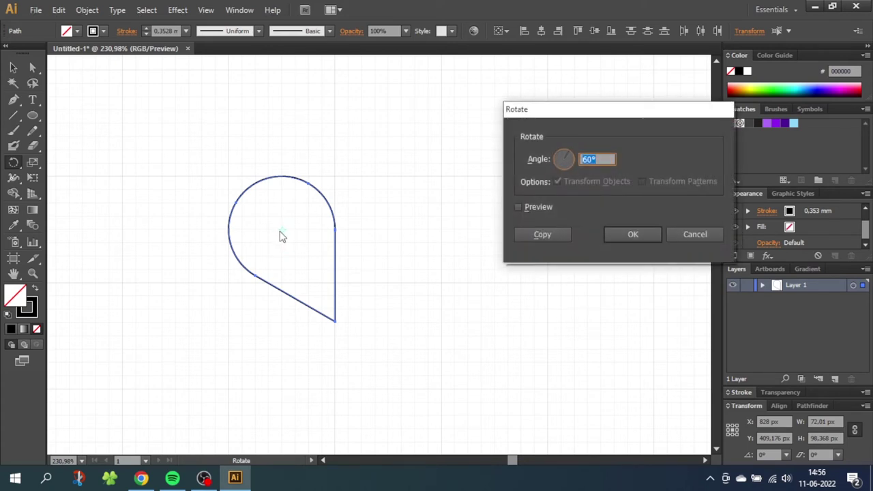
type("-")
type("30")
left_click(617, 236)
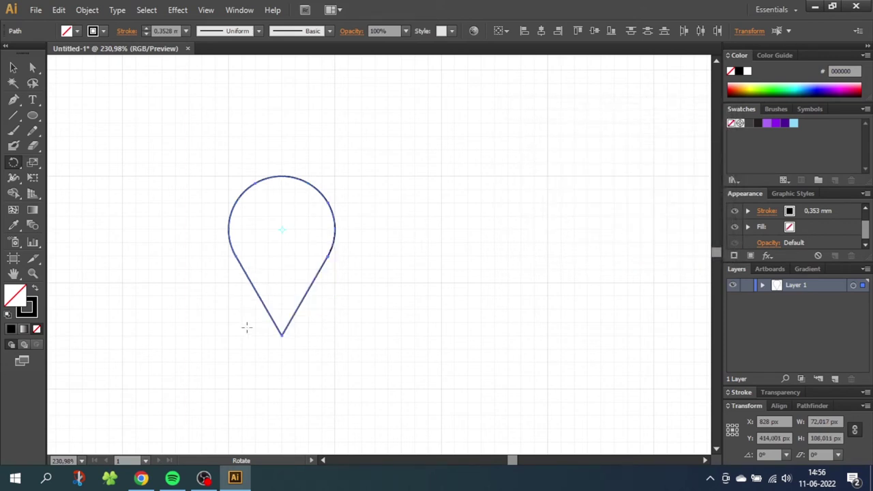
Step: Give the pin outline a 1 mm stroke with Round Join, aligned outside the path
left_click(32, 273)
left_click_drag(211, 148, 380, 382)
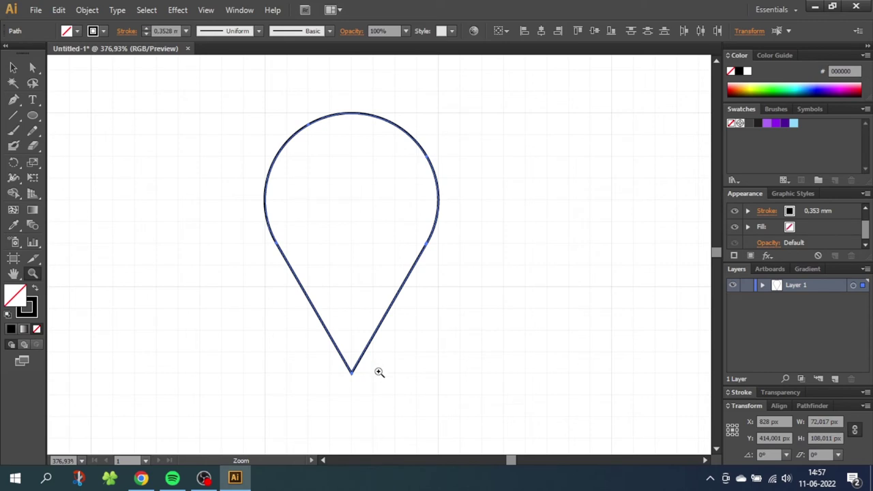
left_click(146, 28)
left_click(127, 31)
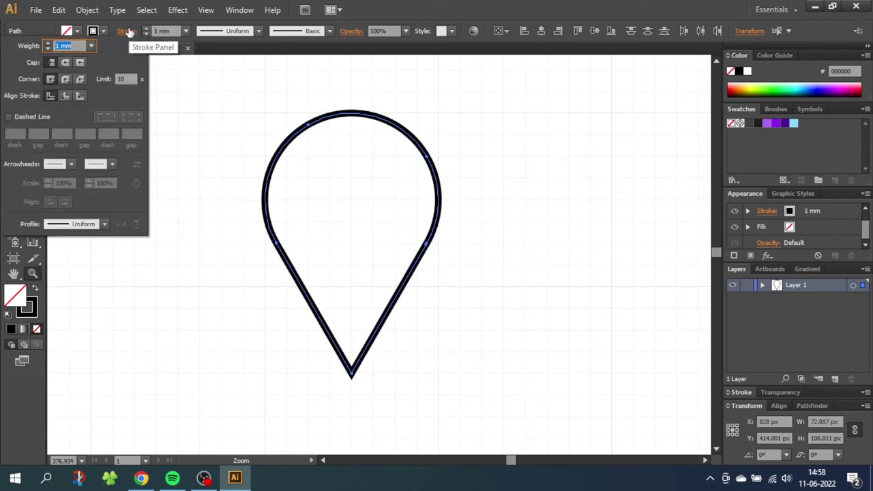
left_click(65, 80)
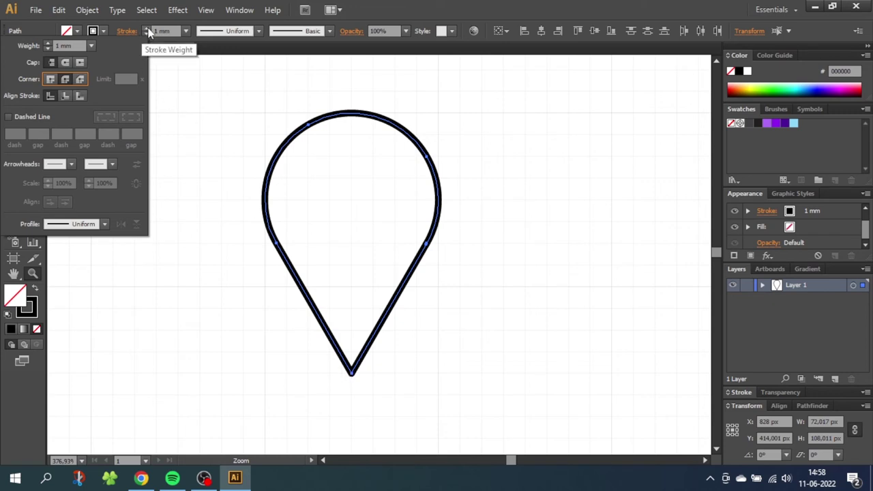
left_click(80, 96)
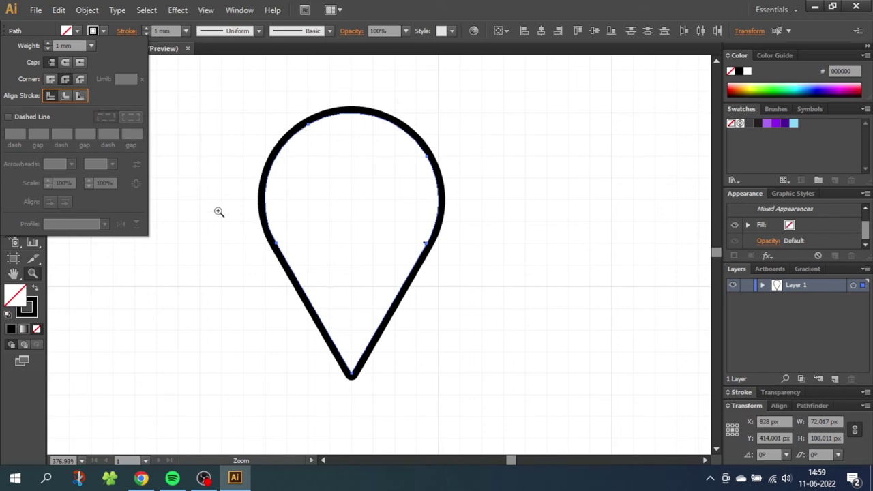
Step: Fill the pin with black and expand its appearance into separate fill and outline shapes
left_click(23, 299)
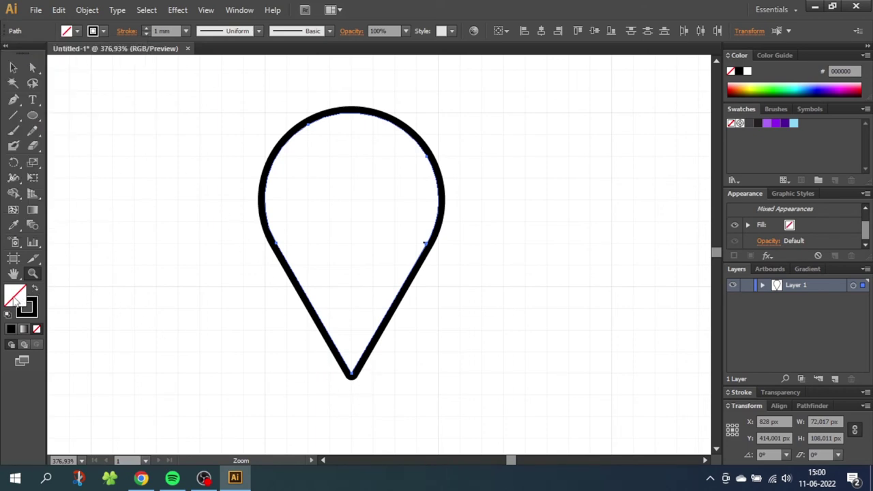
left_click(757, 124)
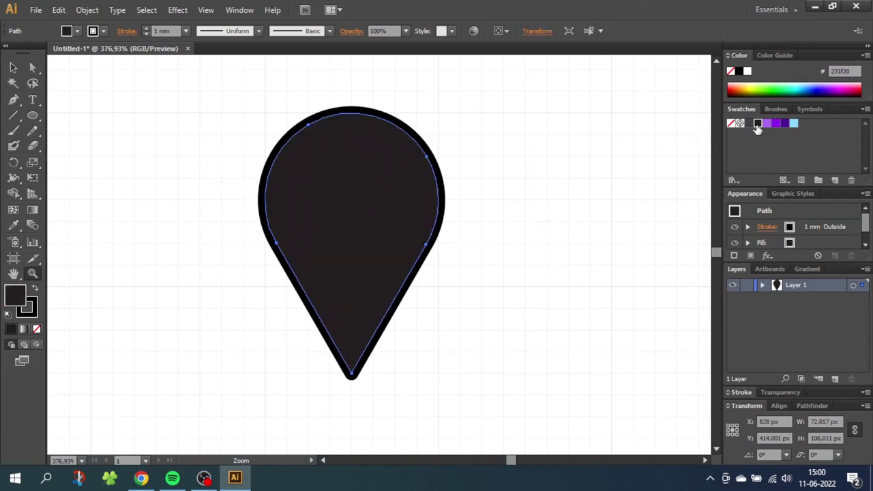
left_click(87, 10)
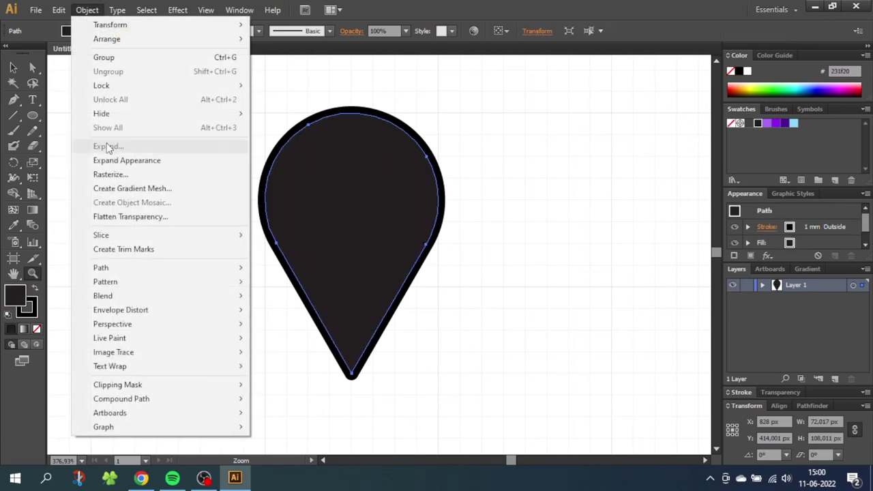
left_click(121, 161)
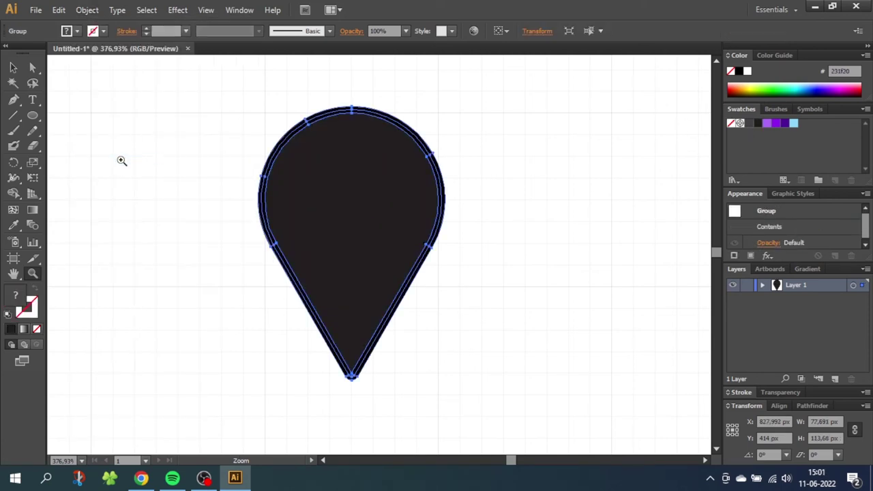
Step: Unite the fill and outline into one solid black shape with Pathfinder
left_click(806, 406)
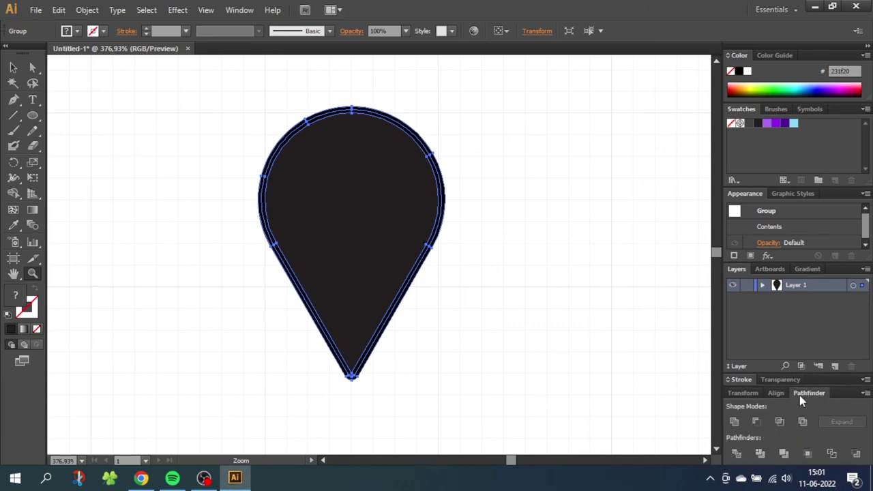
left_click(232, 11)
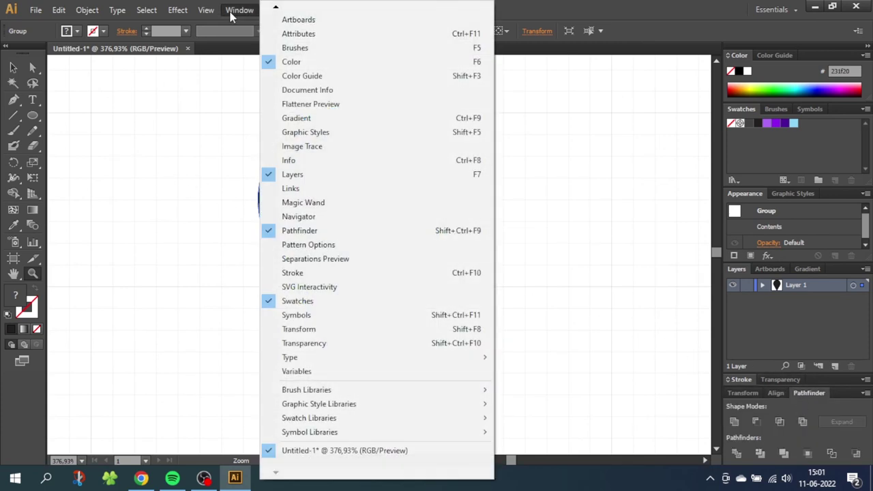
left_click(307, 234)
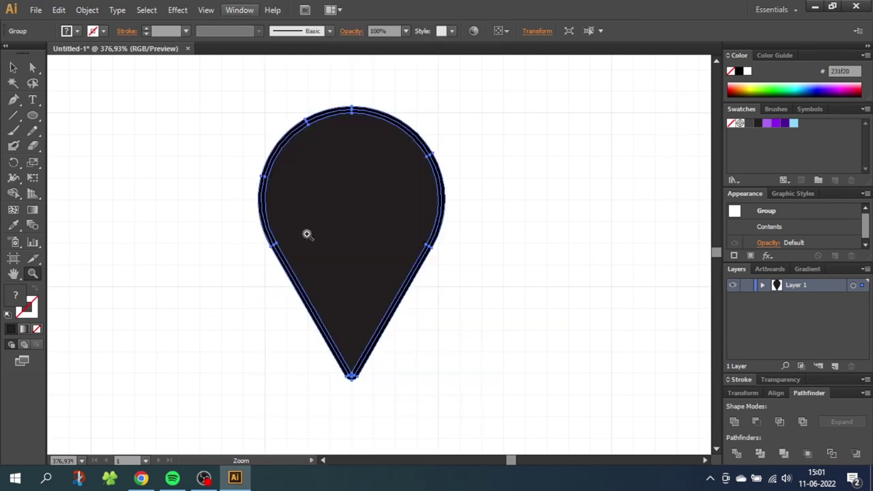
left_click(733, 423)
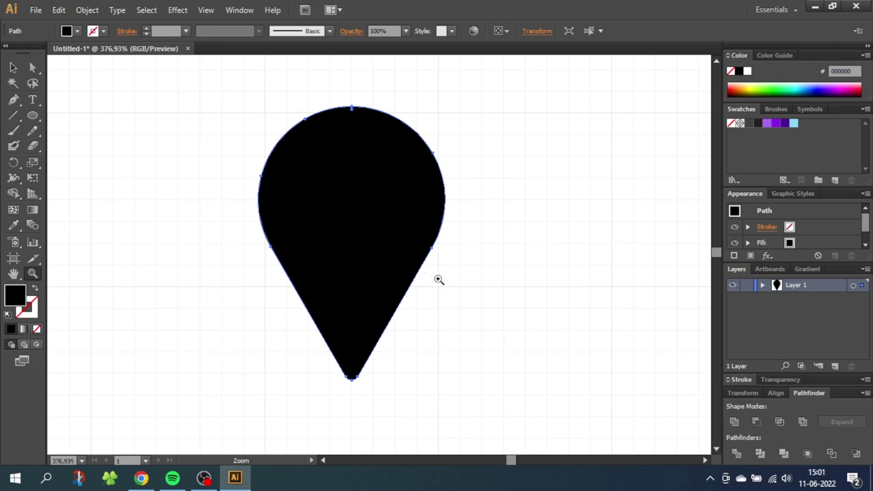
Step: Draw a circle in the pin's round head and subtract it using Pathfinder Minus Front
left_click(33, 116)
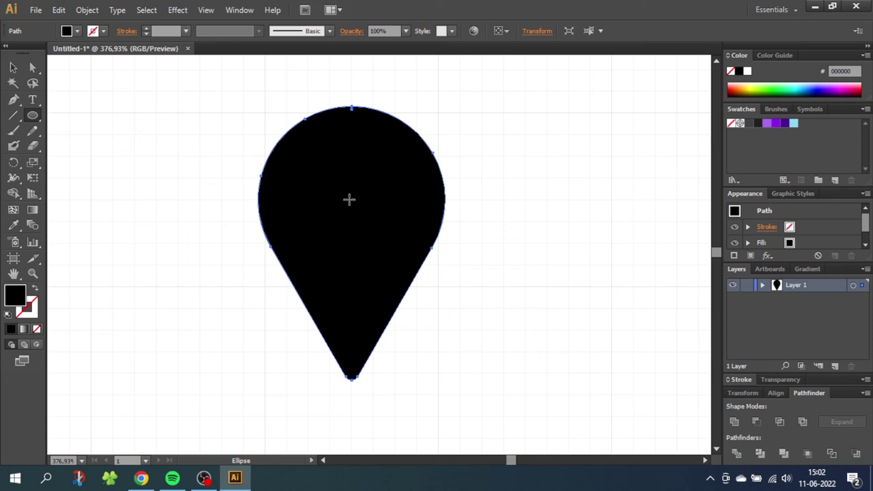
left_click_drag(352, 199, 387, 243)
left_click(13, 69)
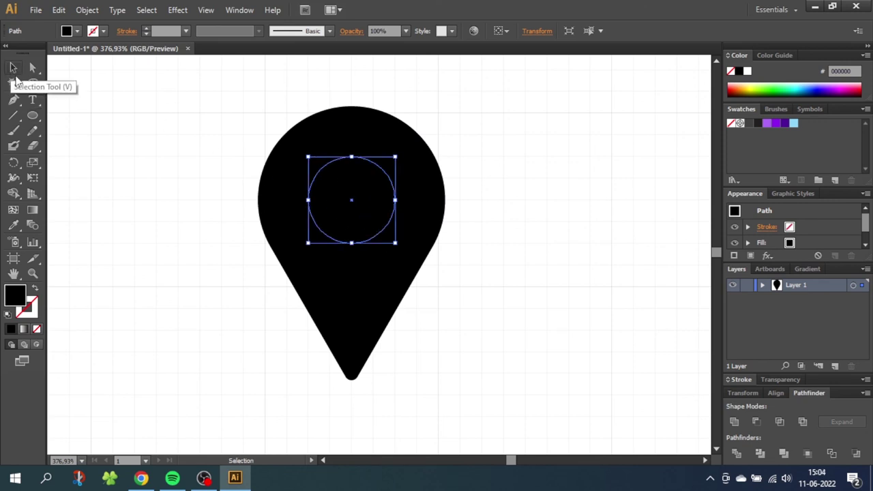
left_click_drag(203, 133, 425, 274)
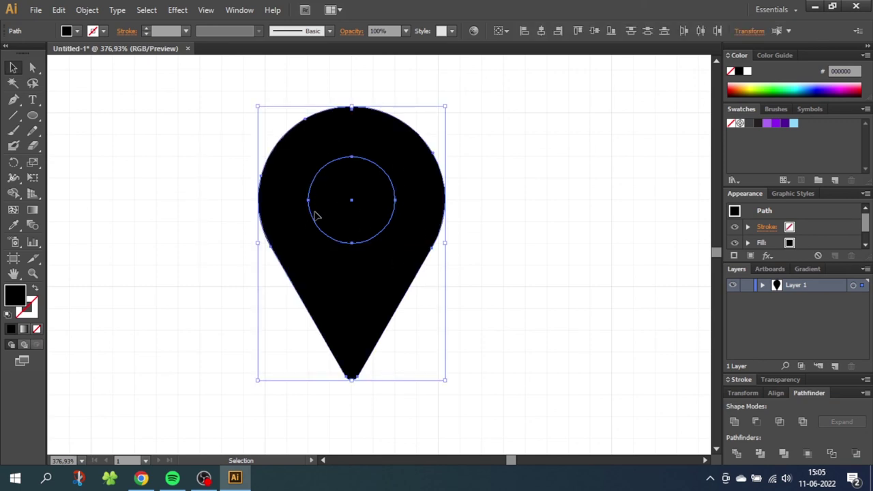
left_click(758, 422)
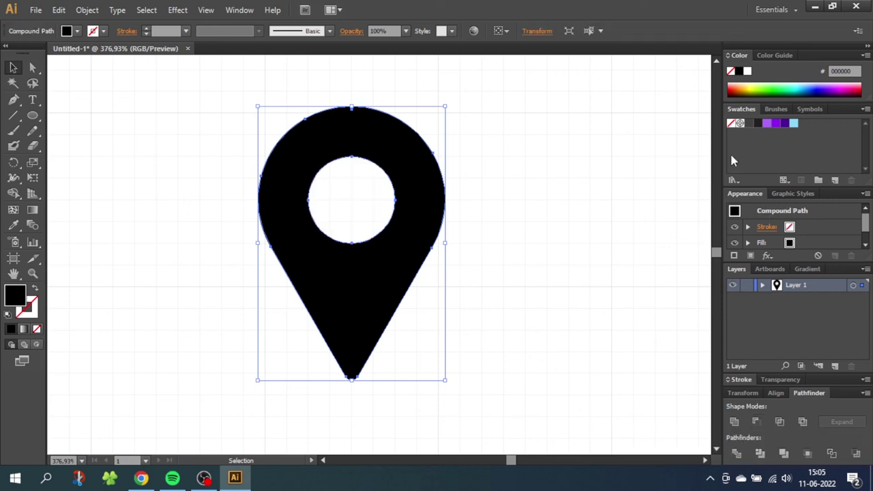